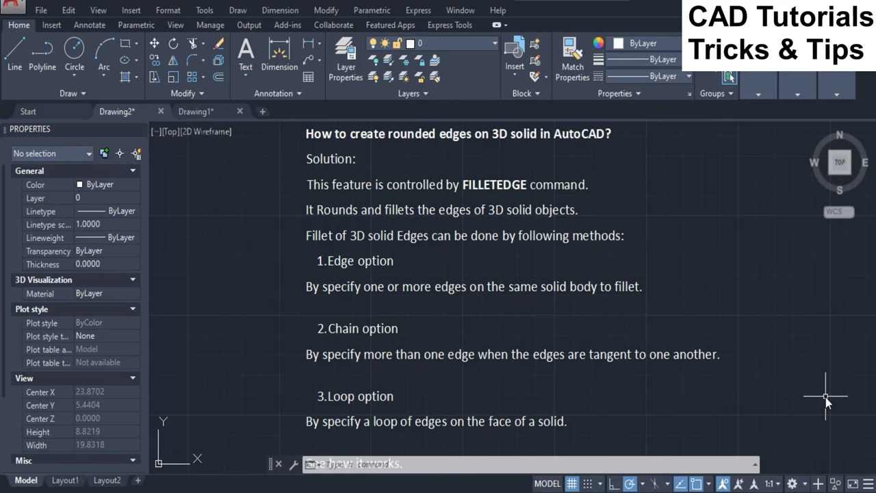
- Switch to the Drawing1 drawing and check the object properties of the first box
{"action": "left_click", "coordinate": [208, 114]}
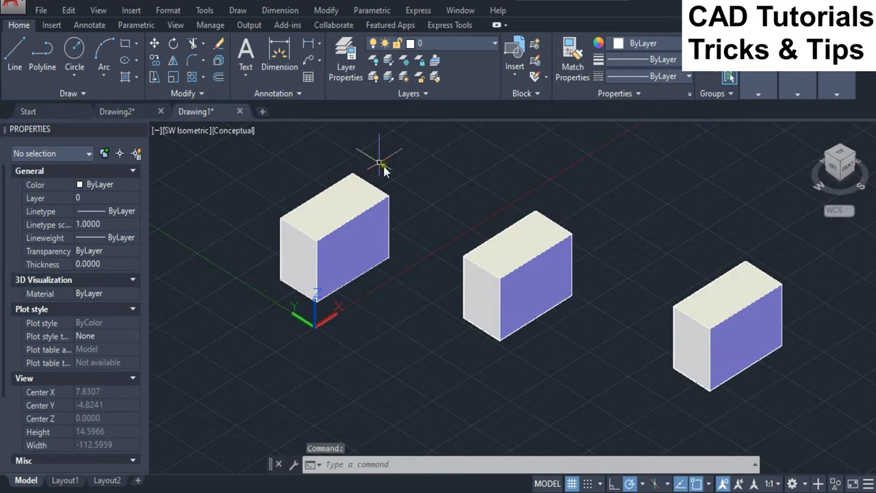
{"action": "left_click", "coordinate": [291, 226]}
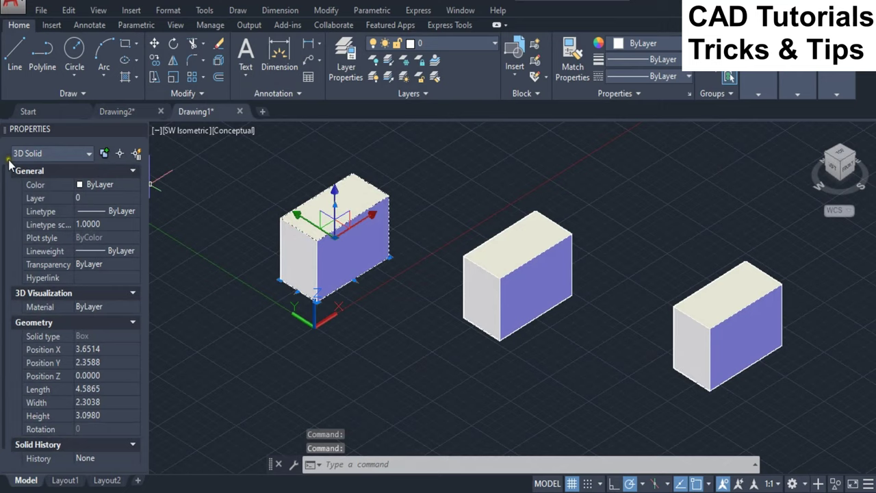
{"action": "key", "text": "Escape"}
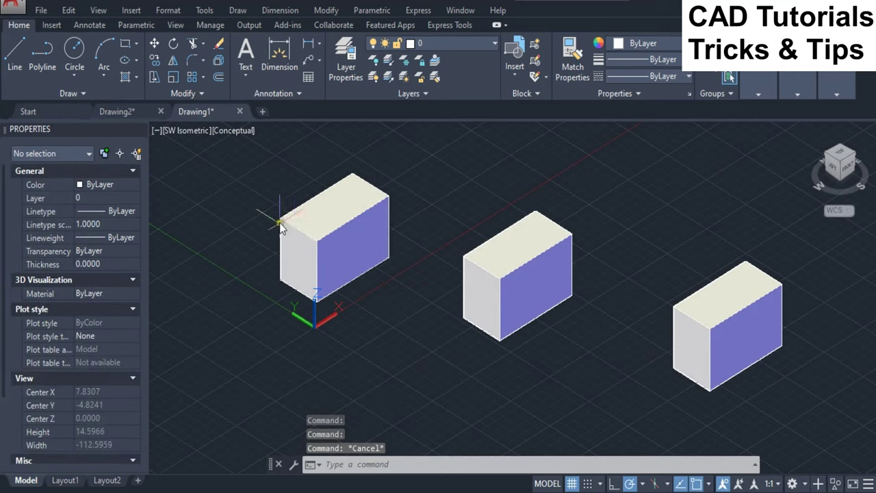
{"action": "scroll", "coordinate": [349, 197], "scroll_direction": "up", "scroll_amount": 3}
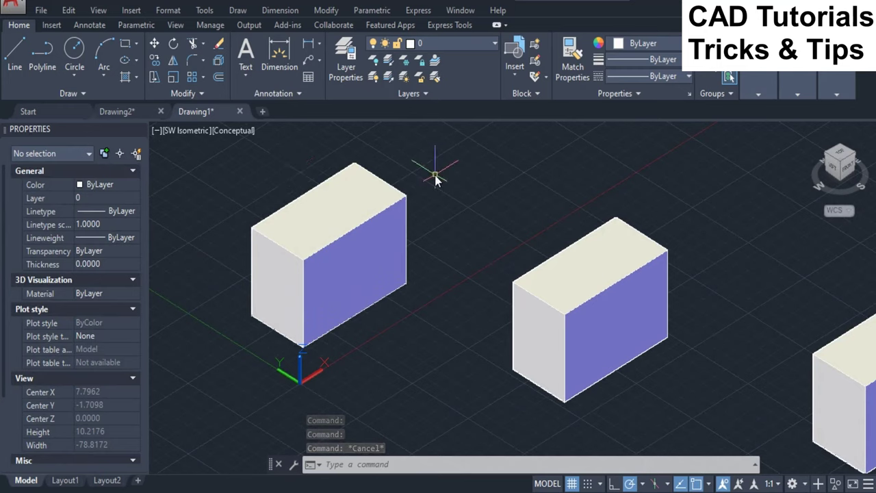
- Round the long edge between the top and front faces of the first box using FILLETEDGE with a radius of 0.5
{"action": "type", "text": "f"}
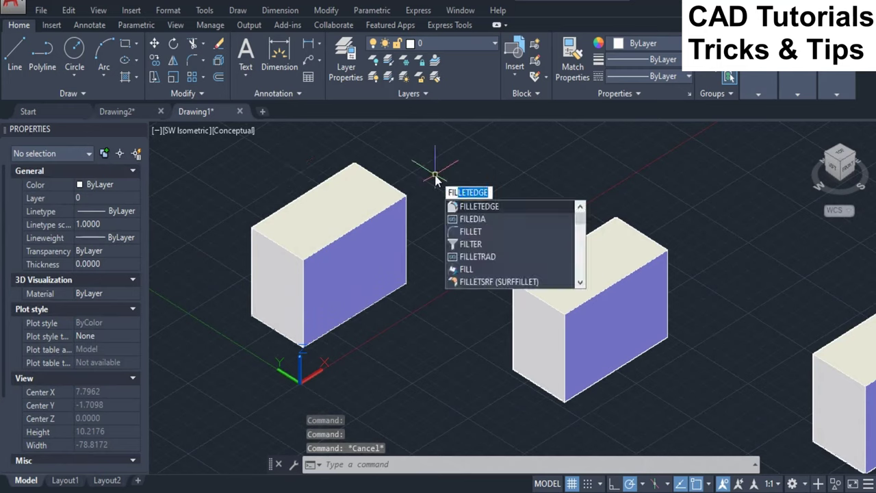
{"action": "key", "text": "Right"}
{"action": "key", "text": "Return"}
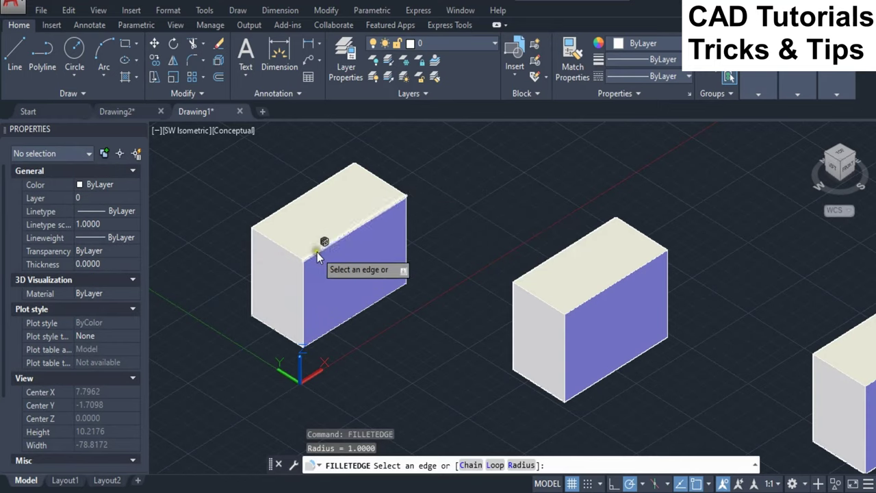
{"action": "scroll", "coordinate": [281, 198], "scroll_direction": "up", "scroll_amount": 3}
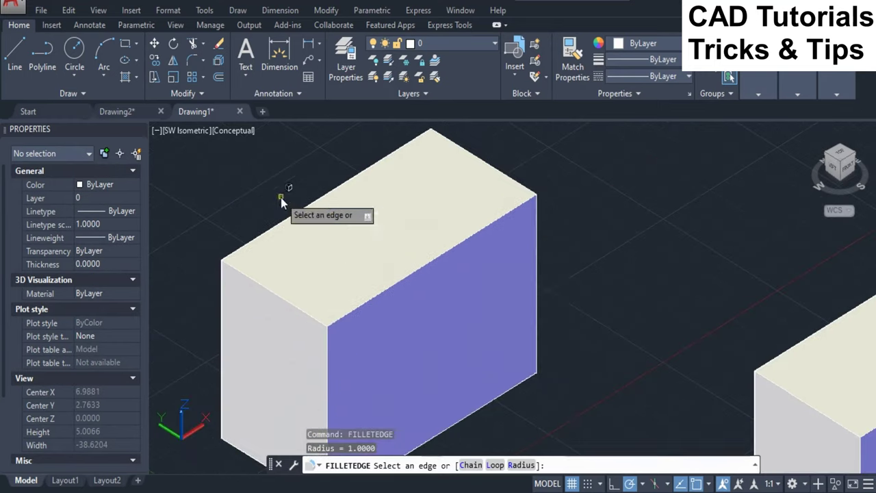
{"action": "left_click", "coordinate": [427, 267]}
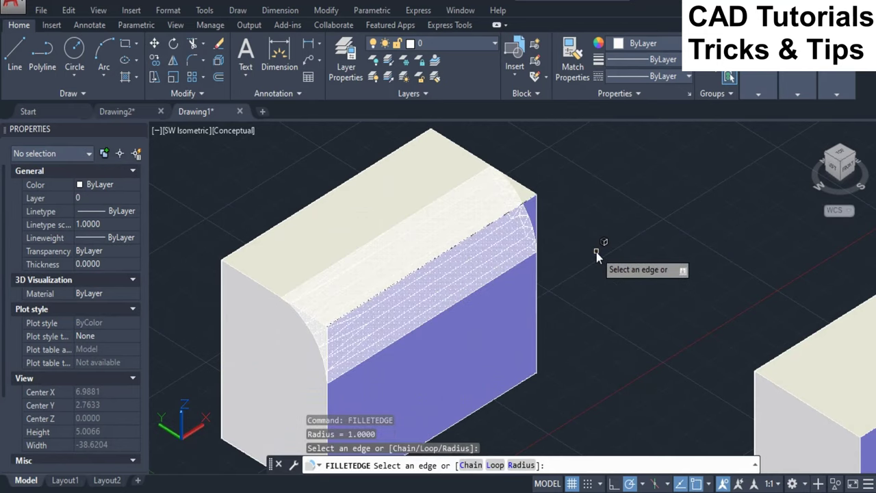
{"action": "type", "text": "radius"}
{"action": "key", "text": "Return"}
{"action": "type", "text": ".5"}
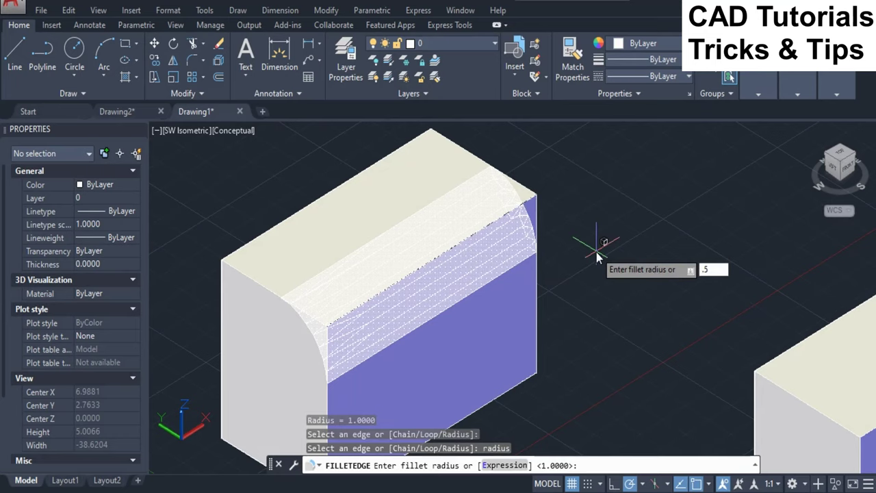
{"action": "key", "text": "Return"}
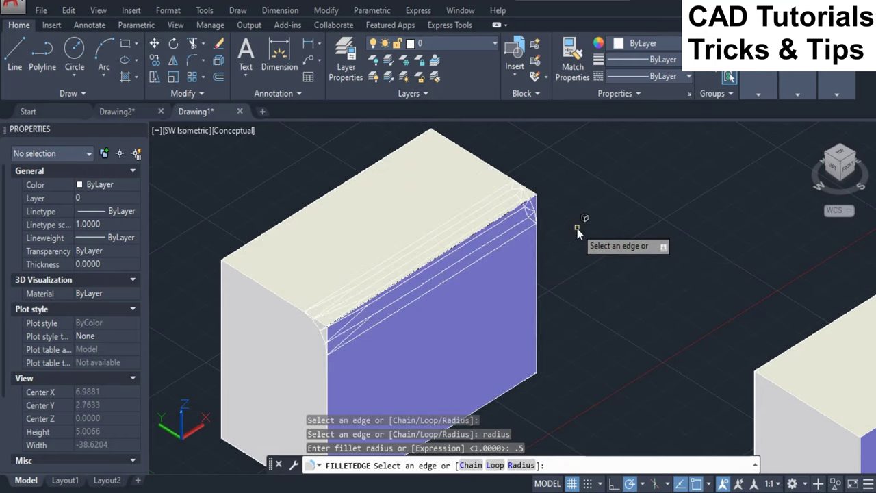
{"action": "key", "text": "Return"}
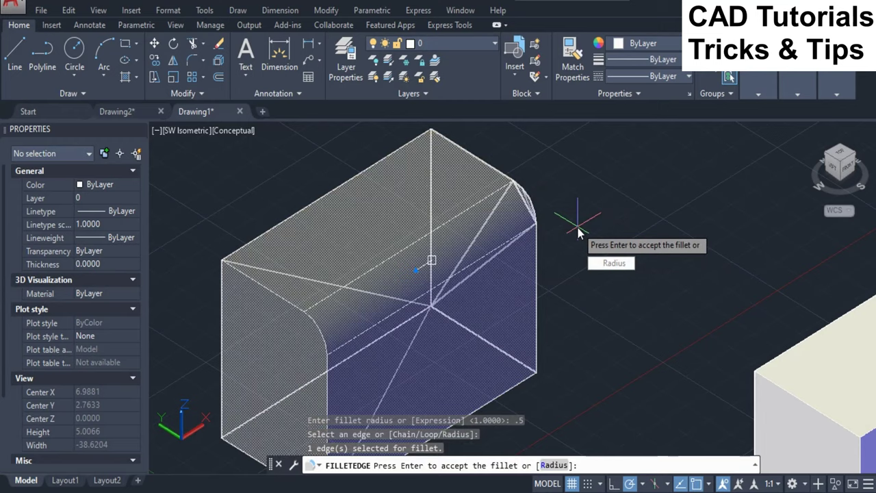
{"action": "key", "text": "Return"}
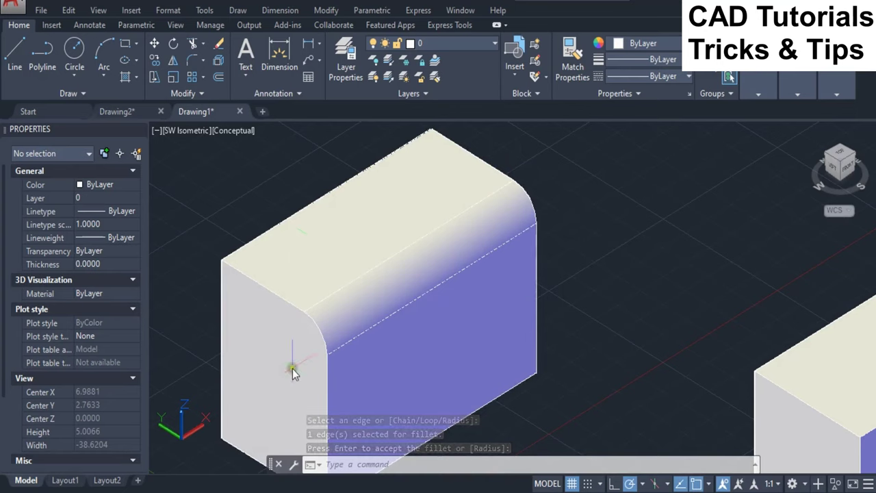
- Fillet the short edge between the first box's top and left faces, setting the radius graphically to about 0.4
{"action": "type", "text": "FILLETEDGE"}
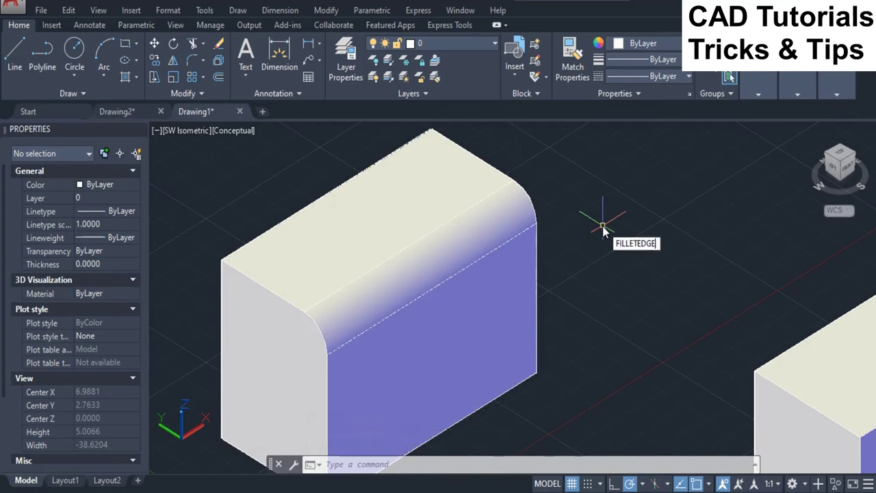
{"action": "key", "text": "Return"}
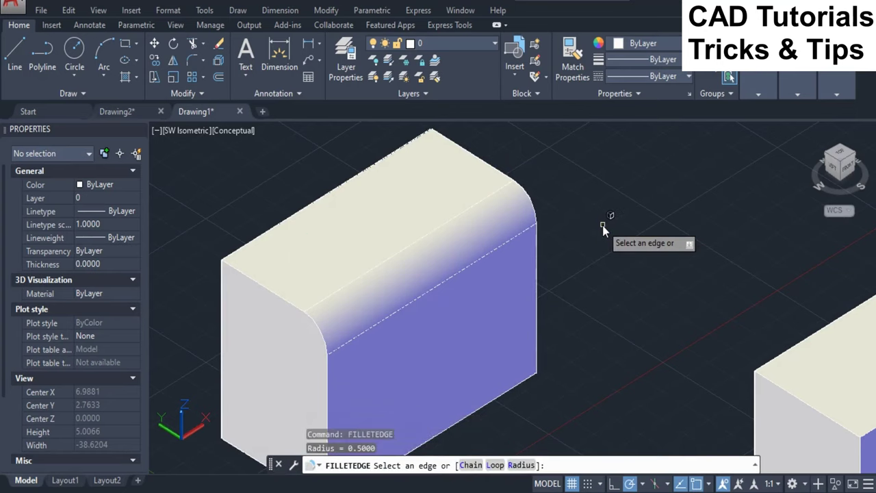
{"action": "left_click", "coordinate": [270, 290]}
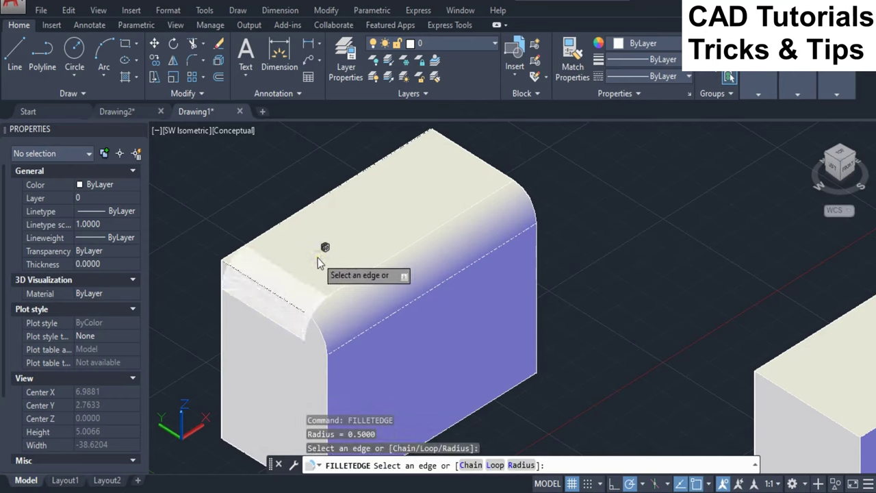
{"action": "key", "text": "Return"}
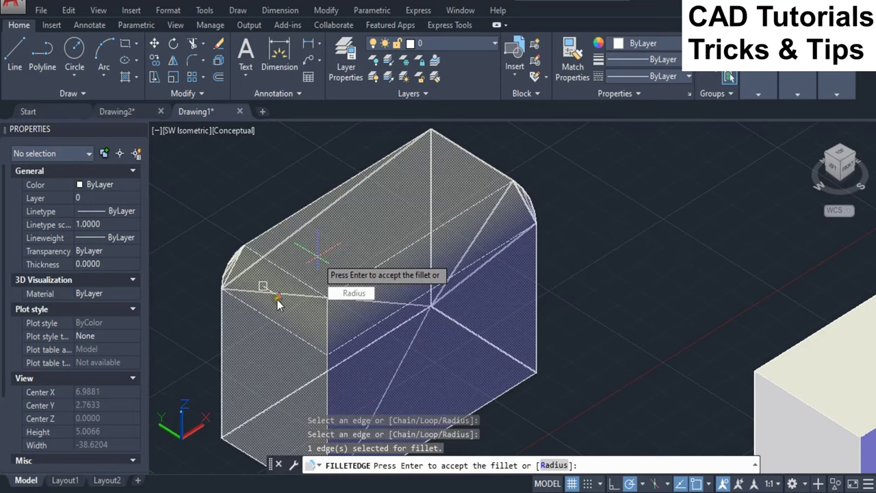
{"action": "type", "text": "r"}
{"action": "key", "text": "Return"}
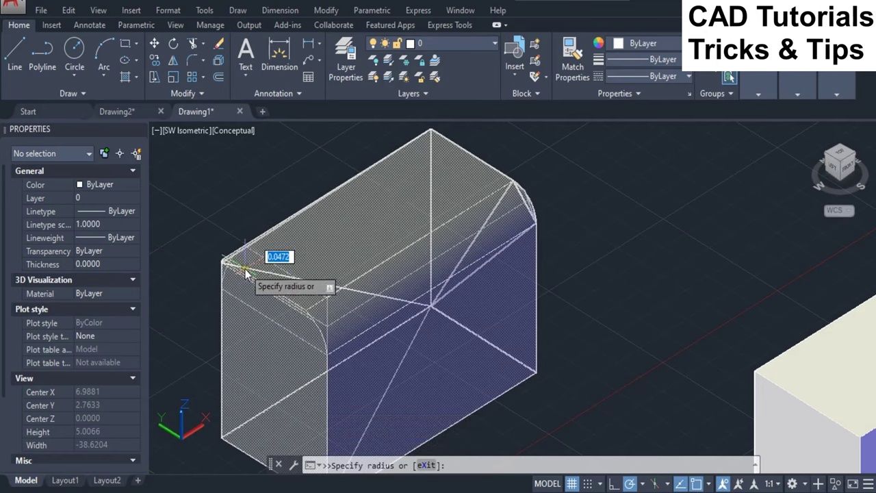
{"action": "left_click", "coordinate": [287, 277]}
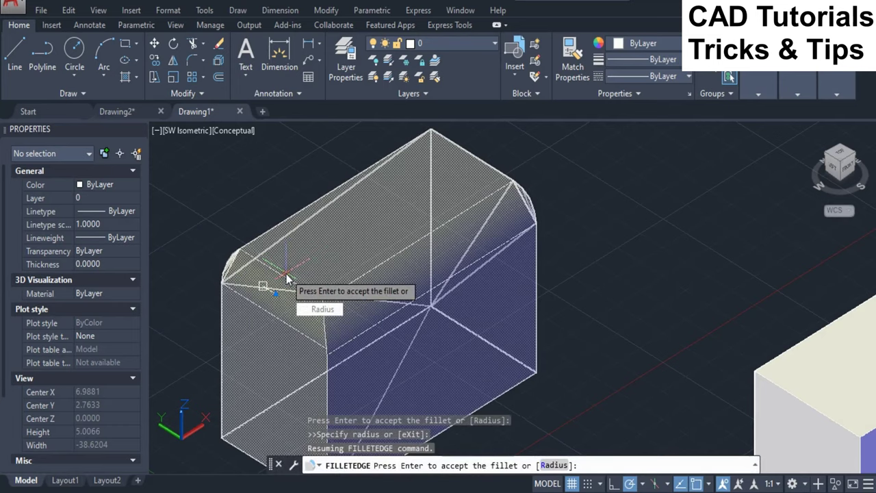
{"action": "key", "text": "Return"}
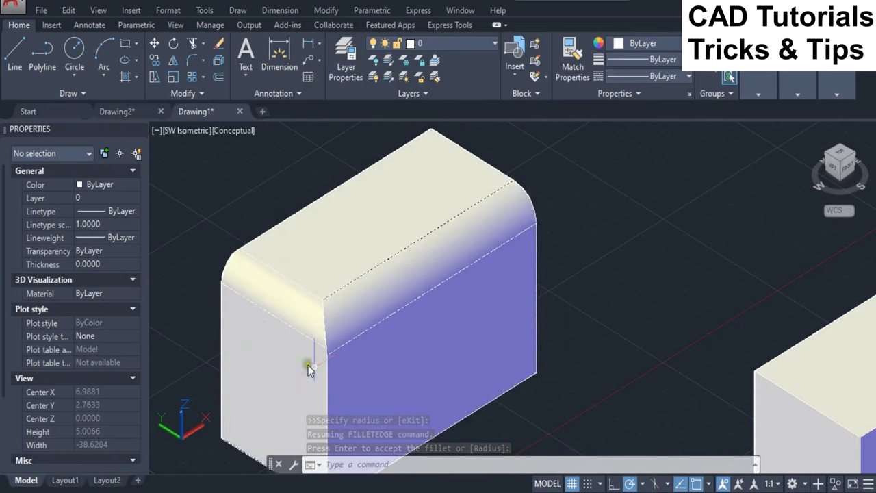
- Fillet the short edge between the top and left faces of the middle box, keeping the current radius
{"action": "scroll", "coordinate": [219, 199], "scroll_direction": "down", "scroll_amount": 2}
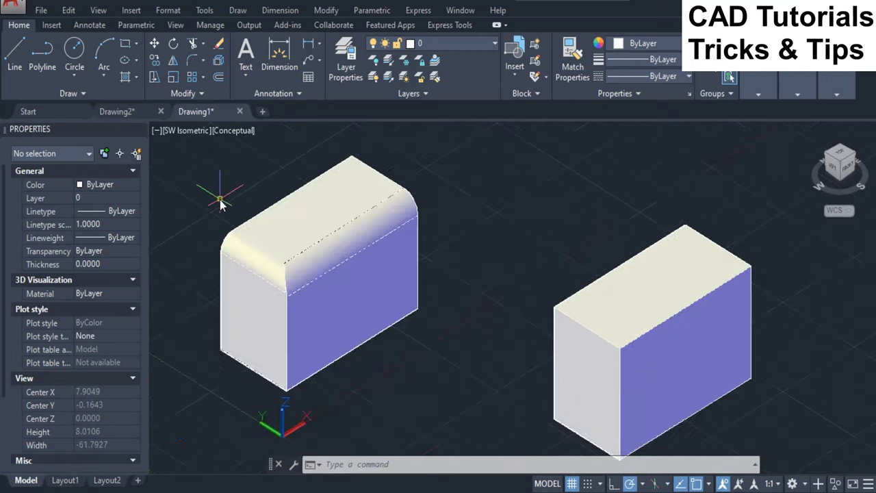
{"action": "scroll", "coordinate": [219, 200], "scroll_direction": "down", "scroll_amount": 2}
{"action": "scroll", "coordinate": [583, 241], "scroll_direction": "up", "scroll_amount": 2}
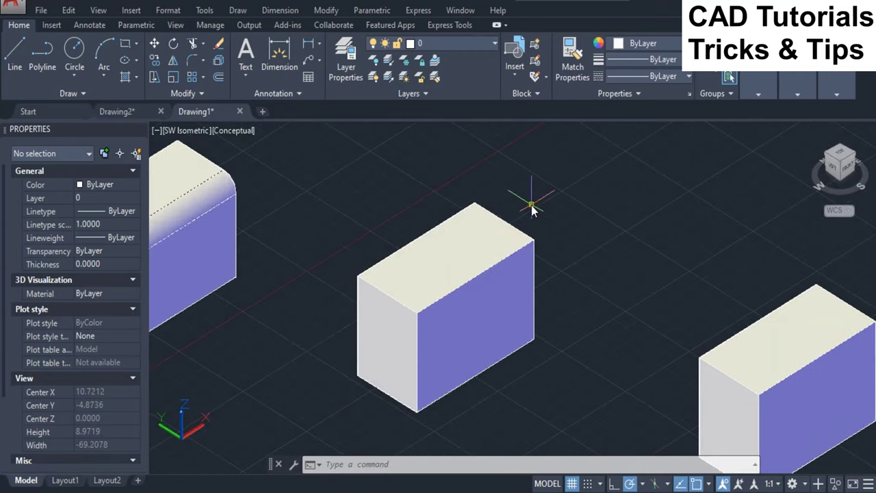
{"action": "scroll", "coordinate": [533, 209], "scroll_direction": "down", "scroll_amount": 2}
{"action": "scroll", "coordinate": [553, 234], "scroll_direction": "up", "scroll_amount": 3}
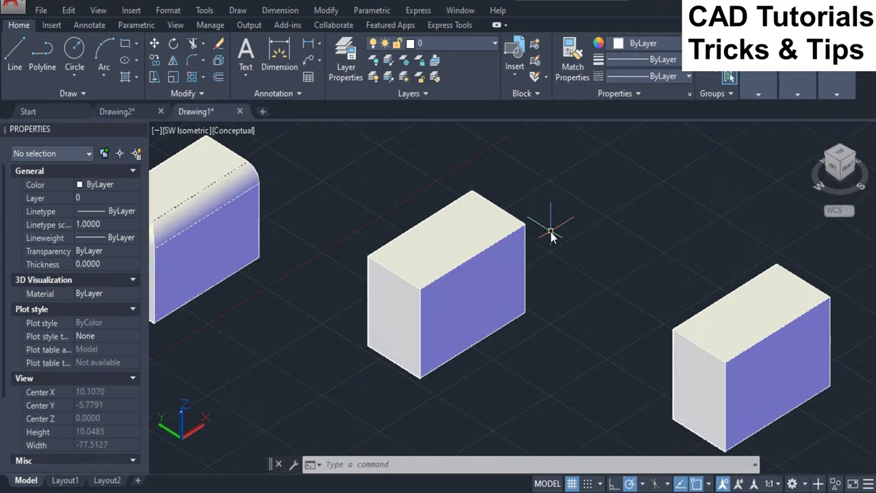
{"action": "scroll", "coordinate": [558, 232], "scroll_direction": "down", "scroll_amount": 2}
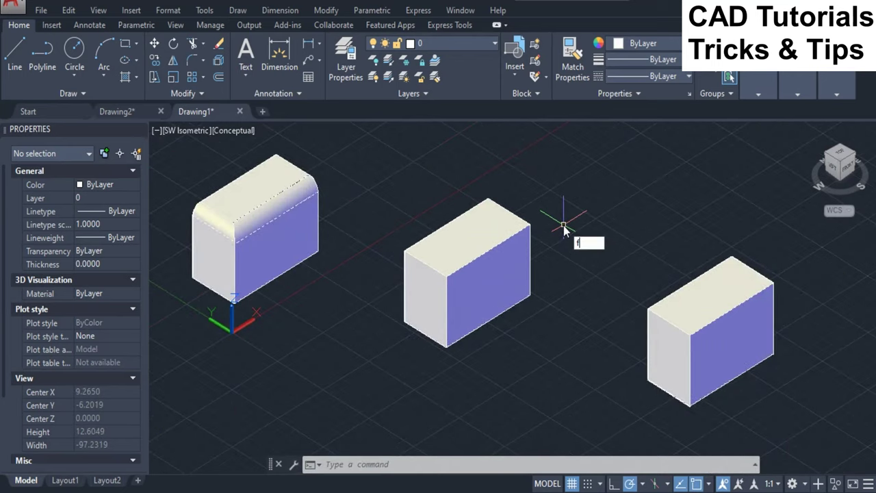
{"action": "type", "text": "il"}
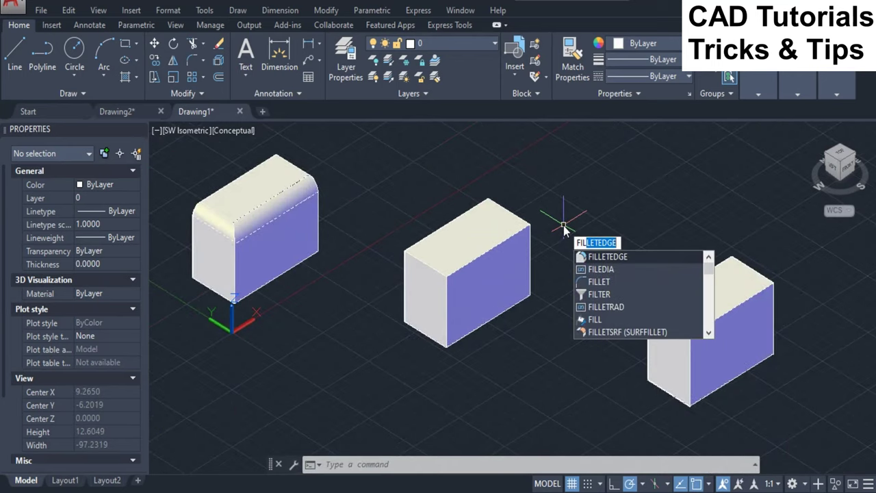
{"action": "type", "text": "LETEDGE"}
{"action": "key", "text": "Return"}
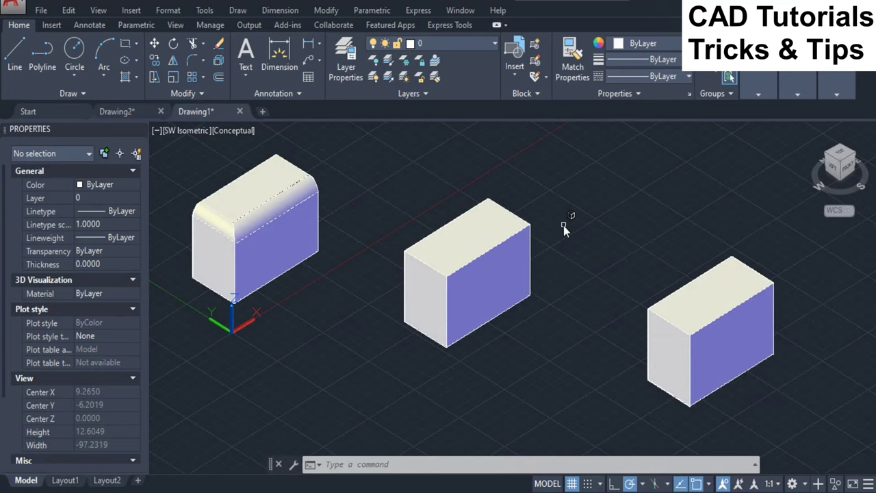
{"action": "scroll", "coordinate": [497, 272], "scroll_direction": "up", "scroll_amount": 2}
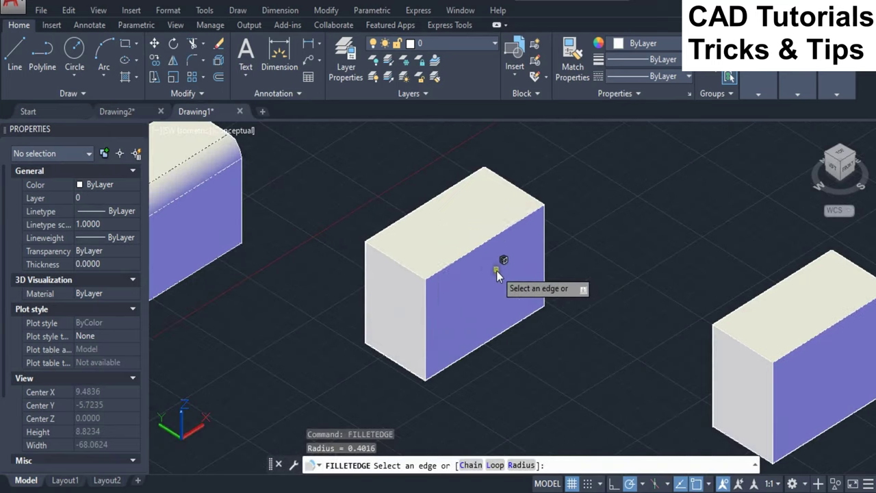
{"action": "left_click", "coordinate": [406, 269]}
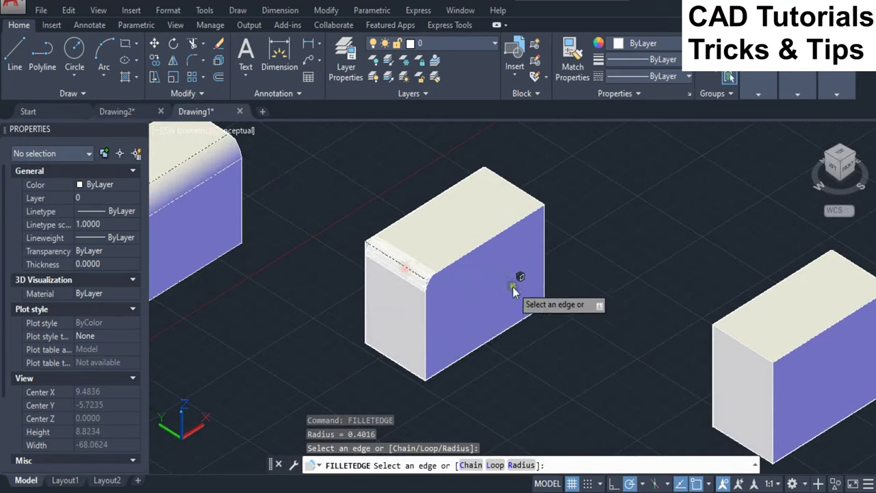
{"action": "key", "text": "Return"}
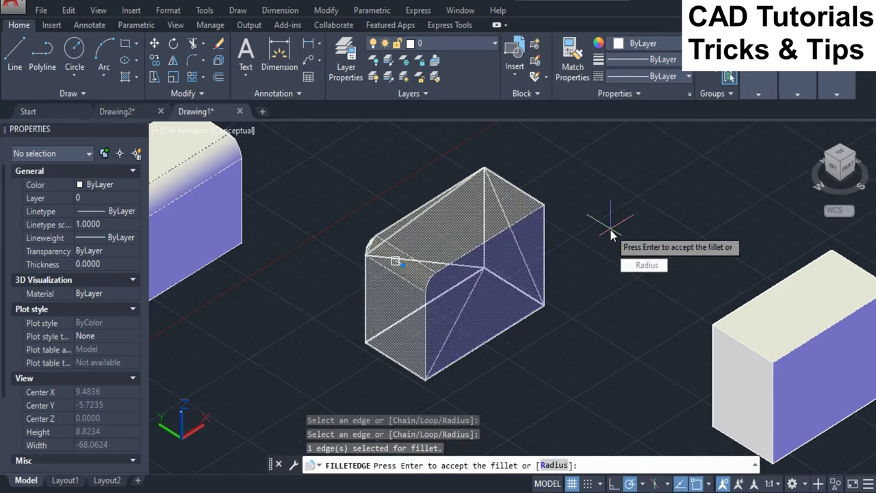
{"action": "key", "text": "Return"}
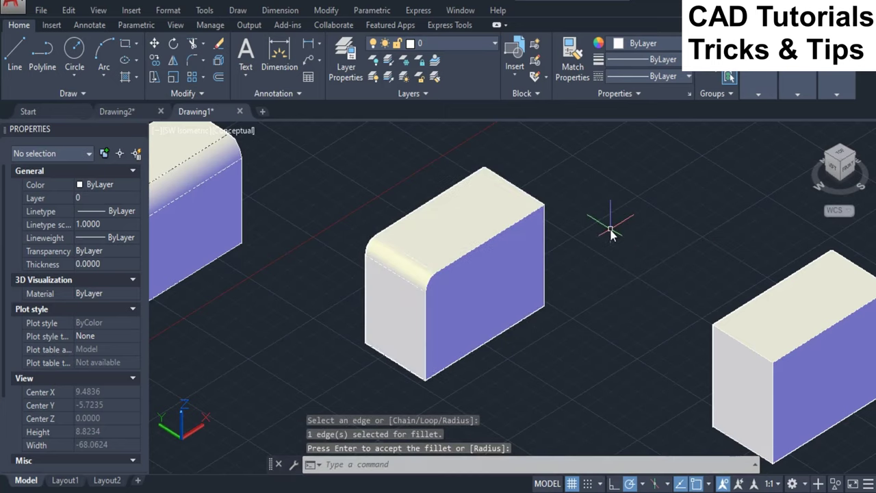
- Fillet the middle box's edge chain along the top-front edge and down the front-left vertical edge using FILLETEDGE Chain, keeping the current radius
{"action": "scroll", "coordinate": [465, 268], "scroll_direction": "up", "scroll_amount": 2}
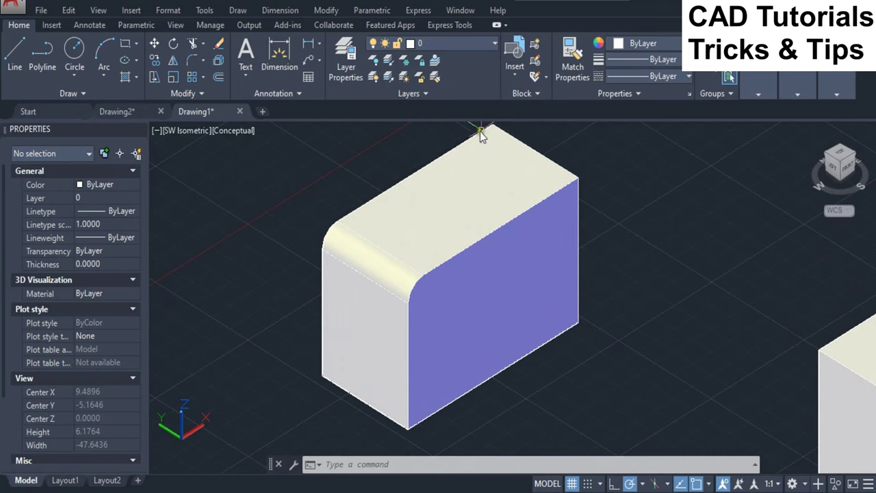
{"action": "scroll", "coordinate": [449, 203], "scroll_direction": "down", "scroll_amount": 3}
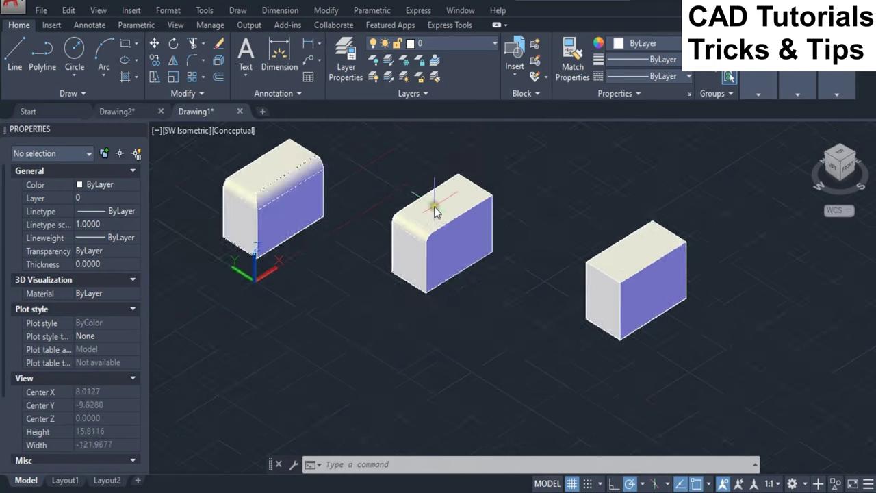
{"action": "scroll", "coordinate": [571, 203], "scroll_direction": "up", "scroll_amount": 1}
{"action": "type", "text": "FI"}
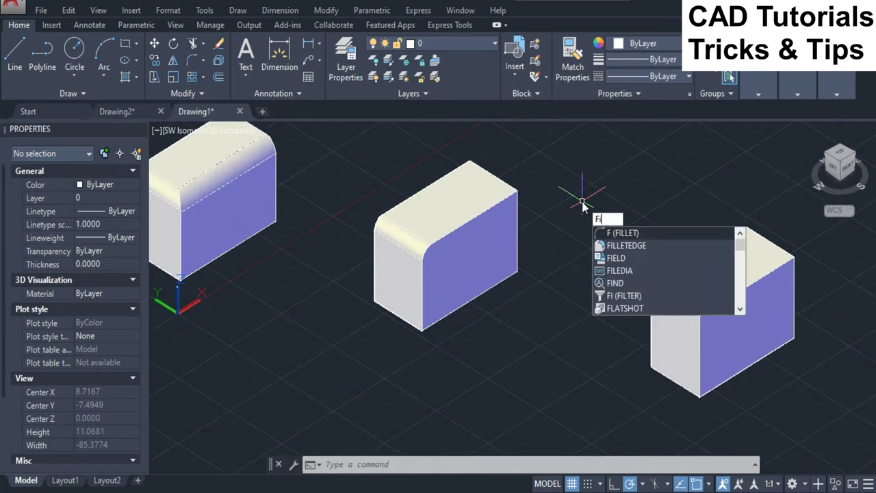
{"action": "type", "text": "LL"}
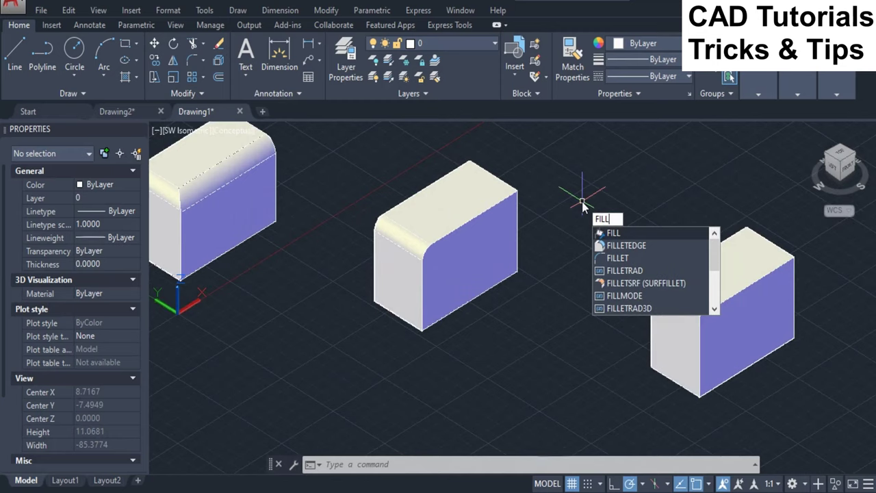
{"action": "left_click", "coordinate": [624, 245]}
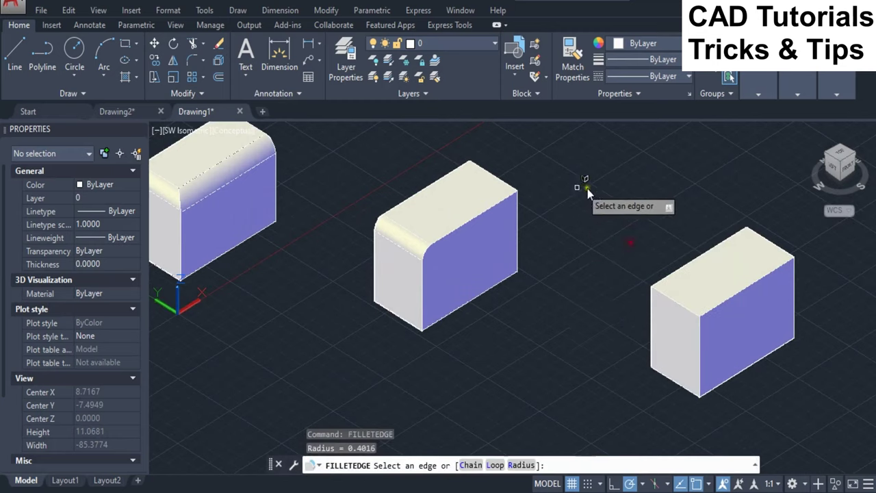
{"action": "left_click", "coordinate": [470, 465]}
{"action": "scroll", "coordinate": [426, 190], "scroll_direction": "up", "scroll_amount": 3}
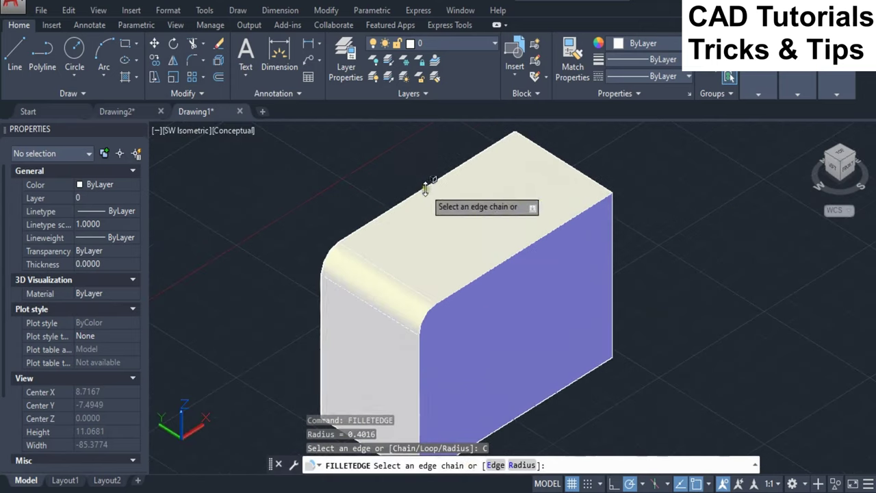
{"action": "left_click", "coordinate": [458, 289]}
{"action": "scroll", "coordinate": [469, 241], "scroll_direction": "down", "scroll_amount": 3}
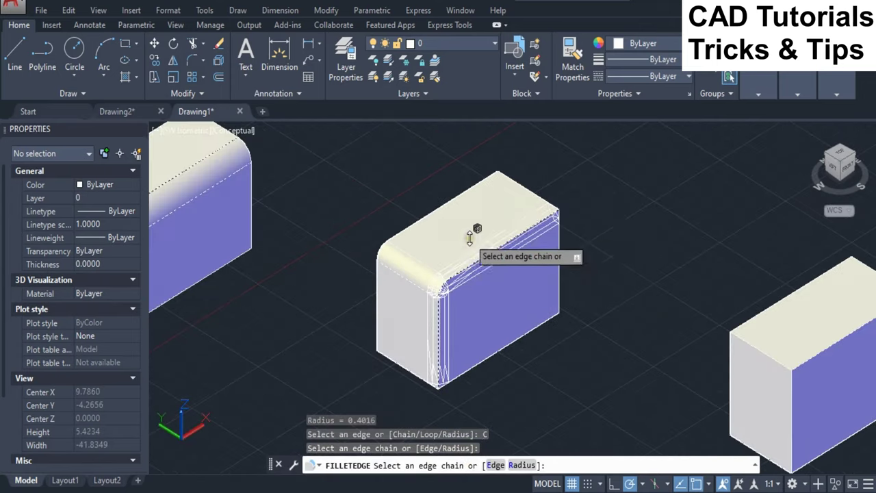
{"action": "scroll", "coordinate": [479, 216], "scroll_direction": "up", "scroll_amount": 2}
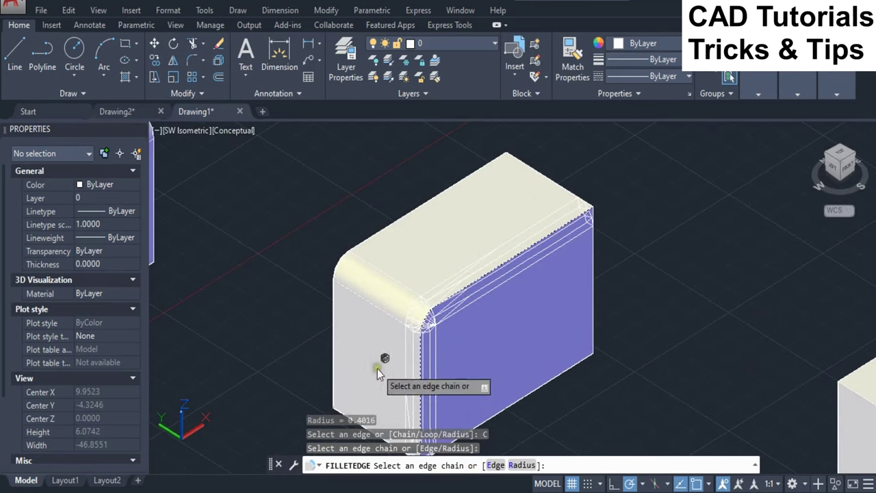
{"action": "scroll", "coordinate": [449, 187], "scroll_direction": "down", "scroll_amount": 2}
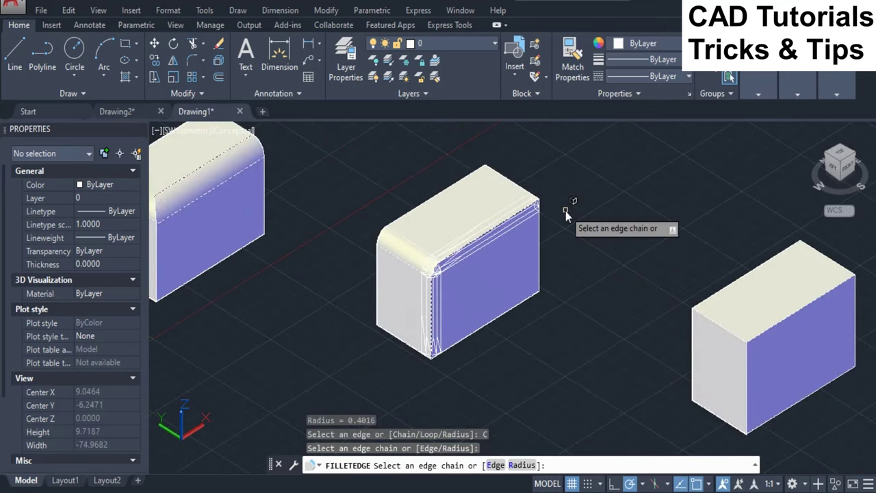
{"action": "scroll", "coordinate": [565, 211], "scroll_direction": "up", "scroll_amount": 2}
{"action": "key", "text": "Return"}
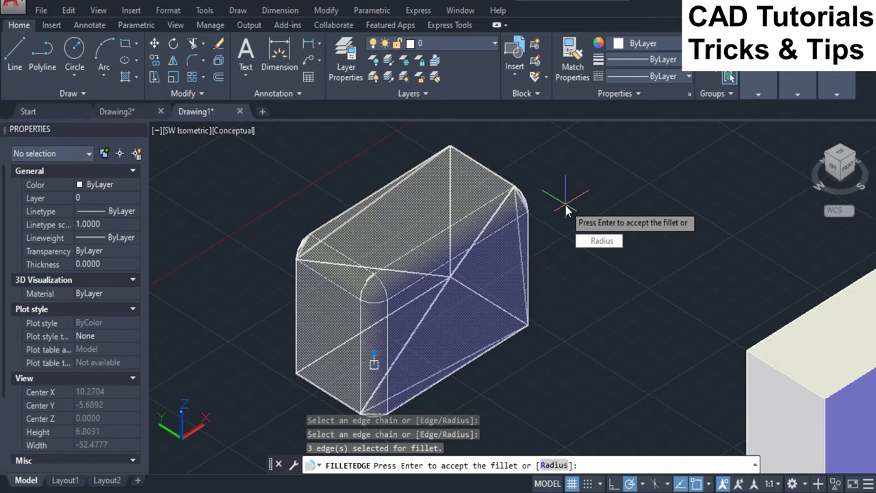
{"action": "key", "text": "Return"}
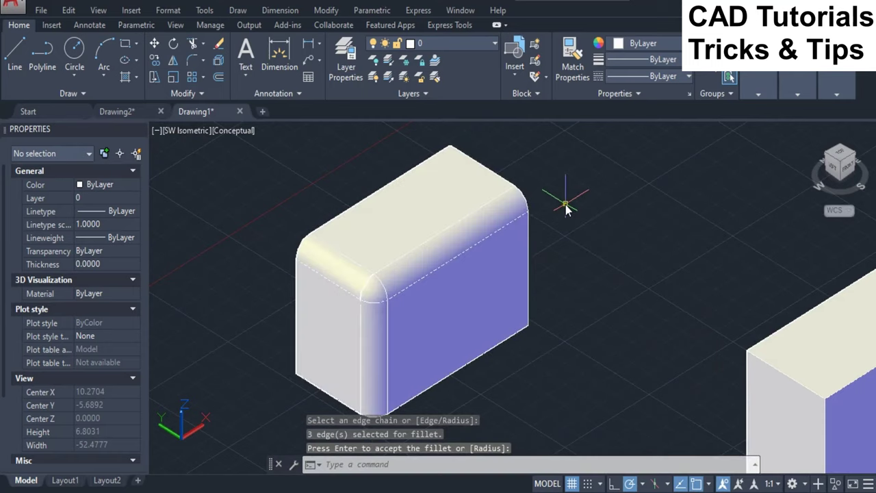
- Examine the middle box's chain fillet and the corner where it meets the short top edge's fillet
{"action": "scroll", "coordinate": [503, 240], "scroll_direction": "up", "scroll_amount": 2}
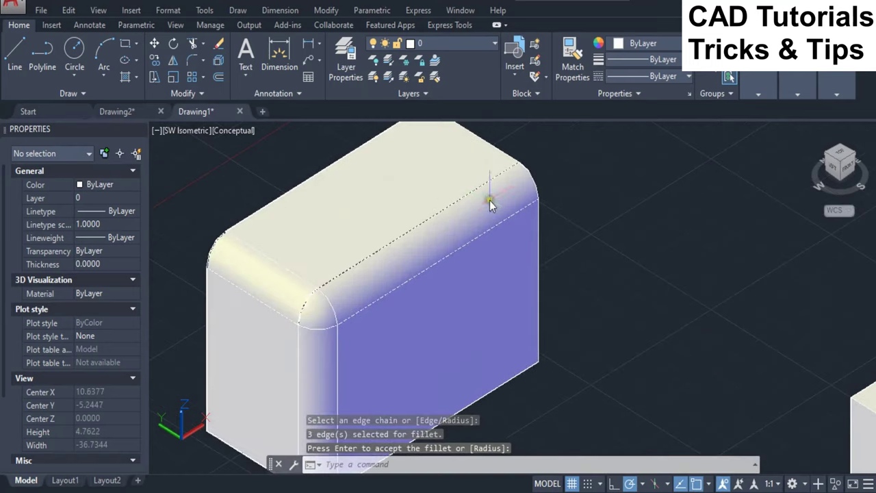
{"action": "scroll", "coordinate": [377, 212], "scroll_direction": "down", "scroll_amount": 4}
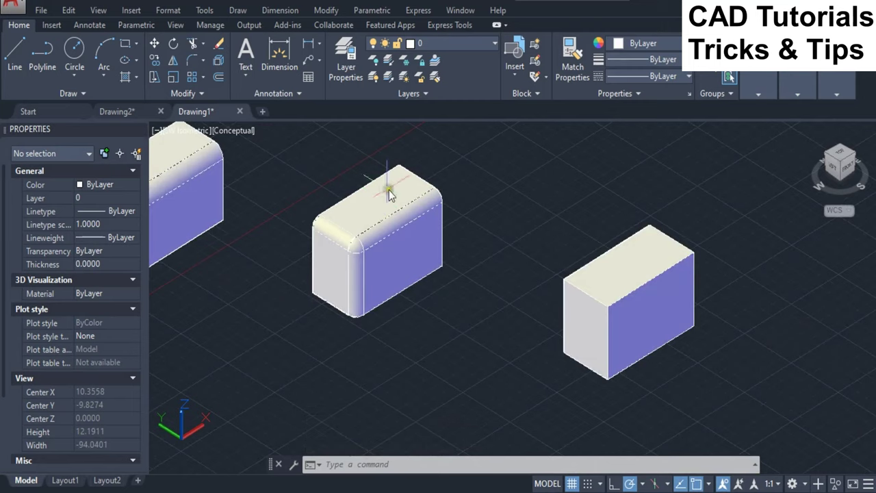
{"action": "scroll", "coordinate": [355, 211], "scroll_direction": "up", "scroll_amount": 2}
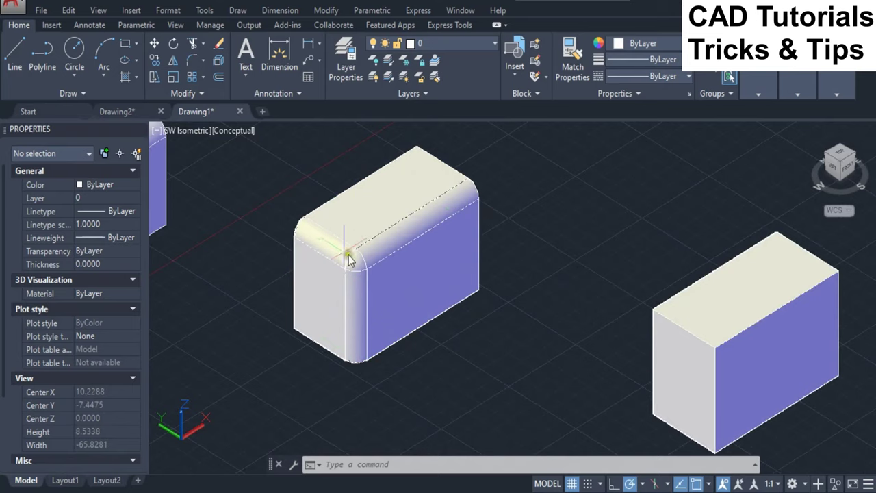
{"action": "scroll", "coordinate": [342, 258], "scroll_direction": "down", "scroll_amount": 2}
{"action": "scroll", "coordinate": [438, 202], "scroll_direction": "down", "scroll_amount": 4}
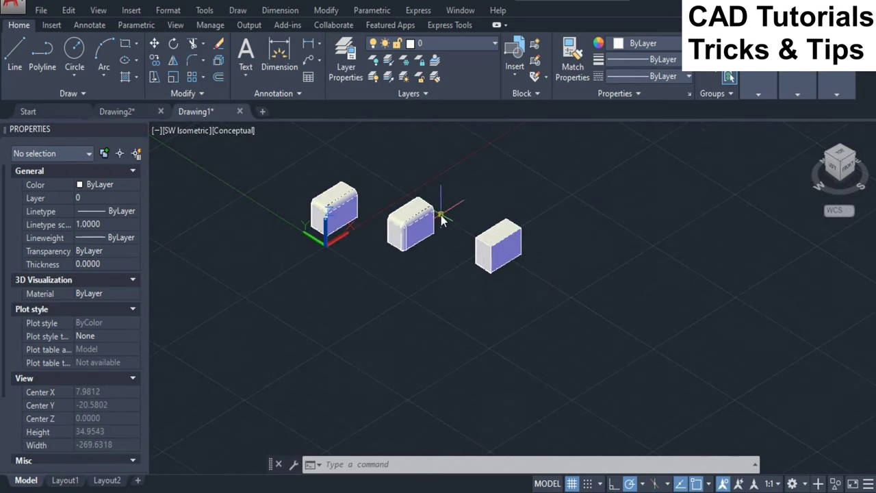
- Fillet the edge loop around the third box's left face using FILLETEDGE Loop, cycling through the candidate loops and keeping the current radius
{"action": "scroll", "coordinate": [482, 232], "scroll_direction": "up", "scroll_amount": 2}
{"action": "scroll", "coordinate": [469, 243], "scroll_direction": "up", "scroll_amount": 3}
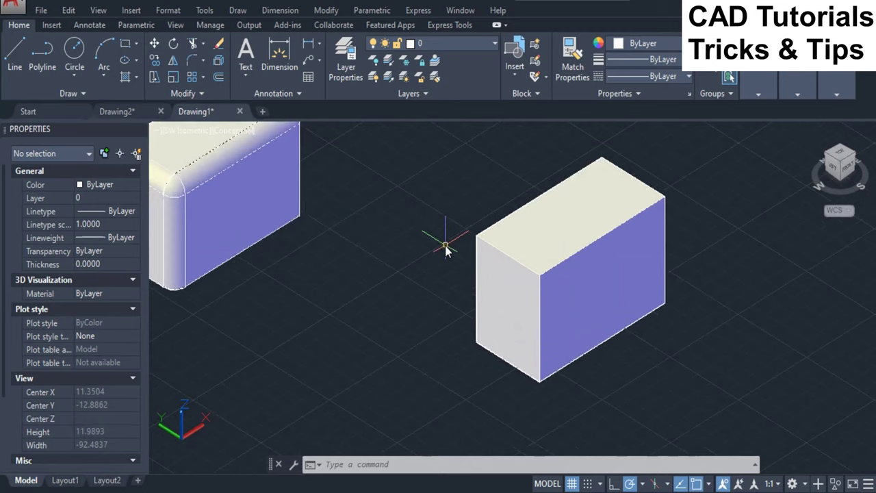
{"action": "scroll", "coordinate": [446, 236], "scroll_direction": "up", "scroll_amount": 2}
{"action": "scroll", "coordinate": [403, 239], "scroll_direction": "up", "scroll_amount": 2}
{"action": "scroll", "coordinate": [407, 231], "scroll_direction": "down", "scroll_amount": 3}
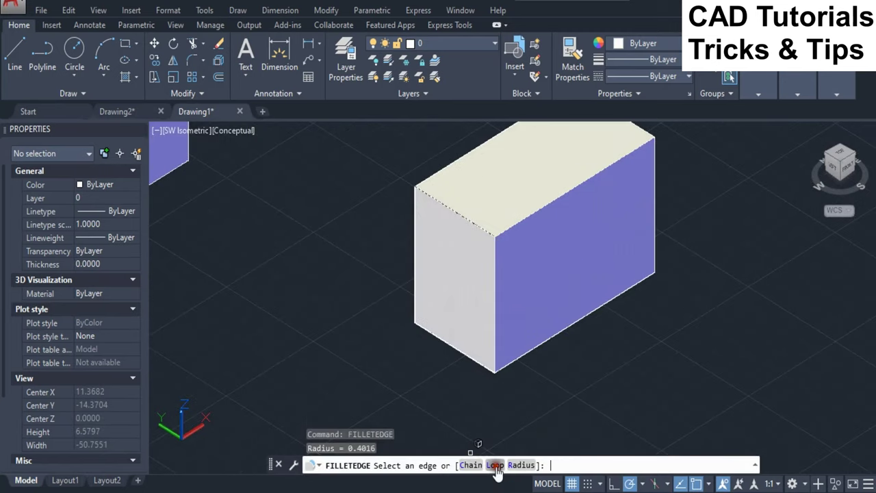
{"action": "left_click", "coordinate": [494, 464]}
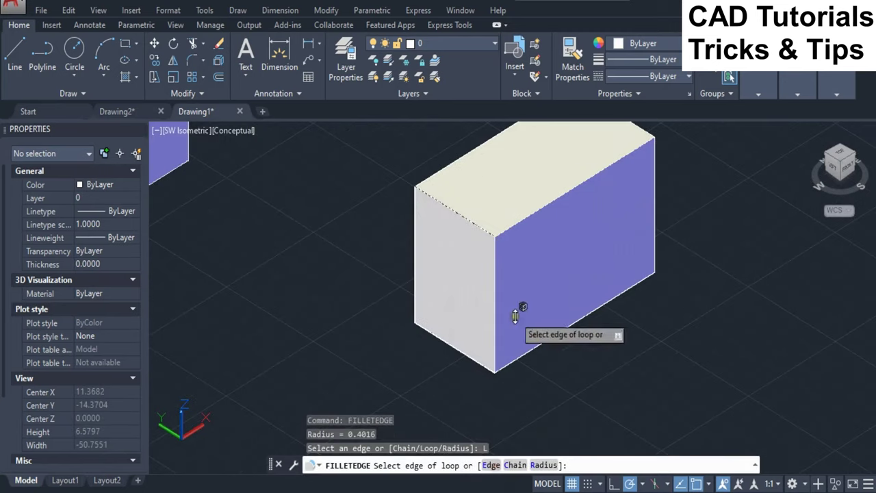
{"action": "left_click", "coordinate": [477, 226]}
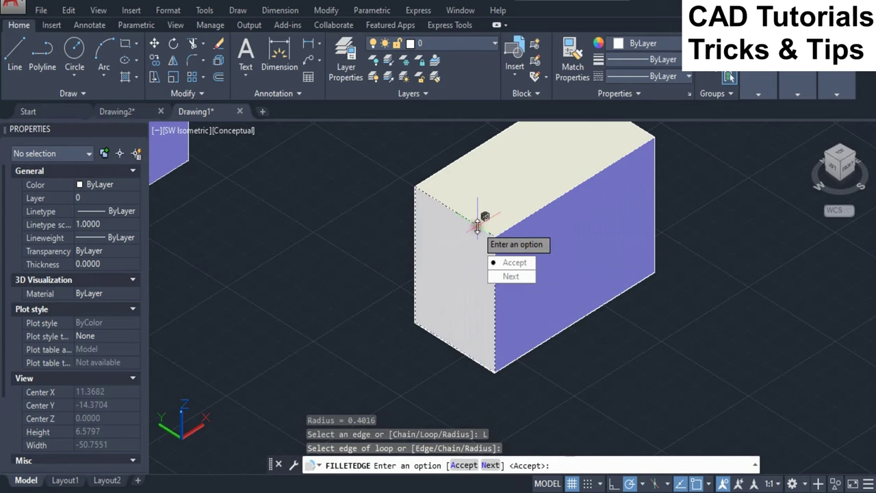
{"action": "left_click", "coordinate": [511, 276]}
{"action": "scroll", "coordinate": [409, 266], "scroll_direction": "down", "scroll_amount": 2}
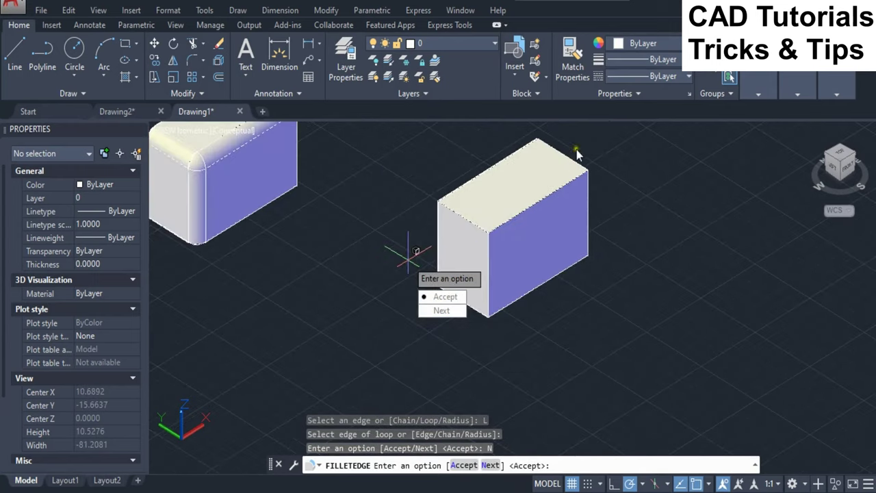
{"action": "left_click", "coordinate": [442, 310]}
{"action": "scroll", "coordinate": [490, 233], "scroll_direction": "up", "scroll_amount": 2}
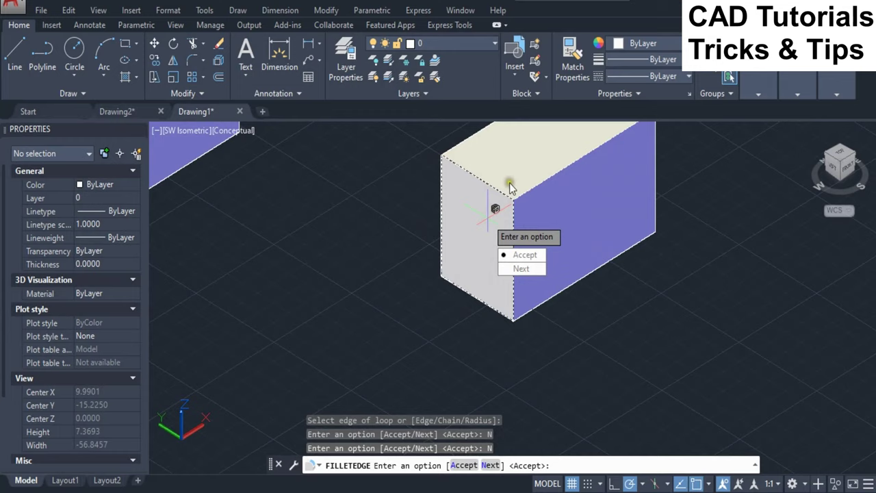
{"action": "scroll", "coordinate": [404, 270], "scroll_direction": "down", "scroll_amount": 3}
{"action": "scroll", "coordinate": [450, 236], "scroll_direction": "up", "scroll_amount": 2}
{"action": "scroll", "coordinate": [404, 287], "scroll_direction": "down", "scroll_amount": 2}
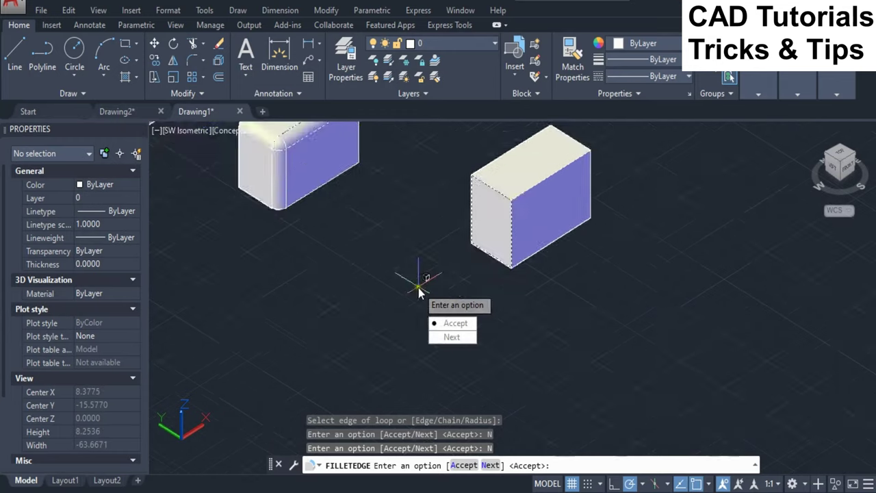
{"action": "scroll", "coordinate": [503, 214], "scroll_direction": "up", "scroll_amount": 1}
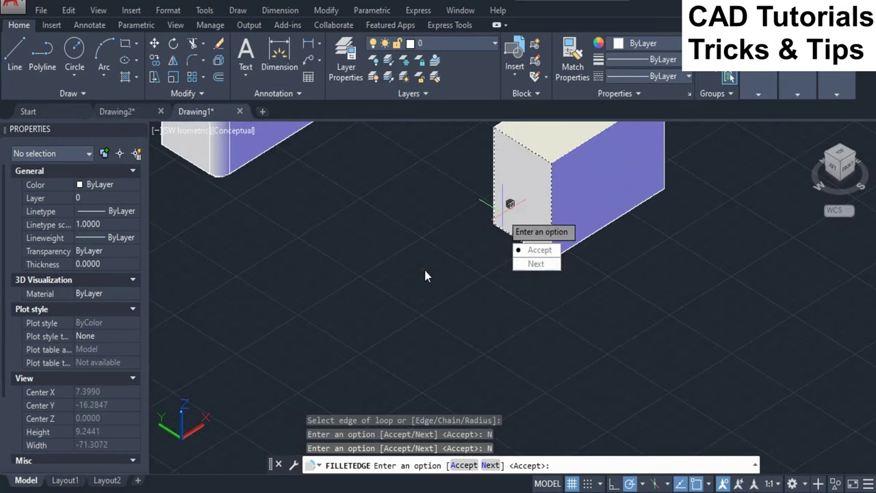
{"action": "key", "text": "Return"}
{"action": "scroll", "coordinate": [415, 300], "scroll_direction": "down", "scroll_amount": 2}
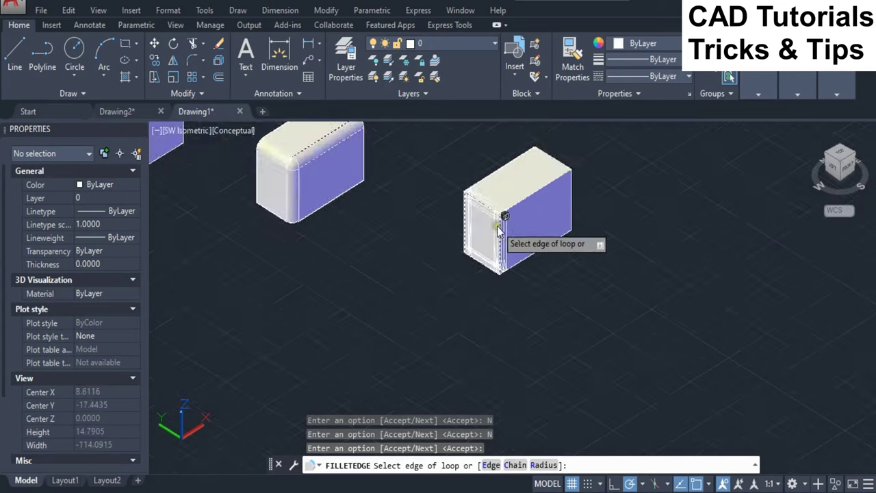
{"action": "scroll", "coordinate": [497, 230], "scroll_direction": "up", "scroll_amount": 2}
{"action": "left_click", "coordinate": [553, 246]}
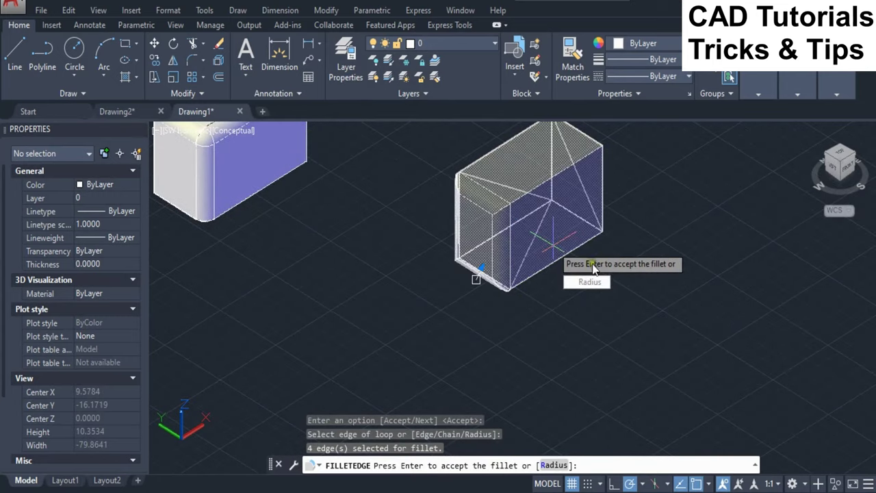
{"action": "key", "text": "Return"}
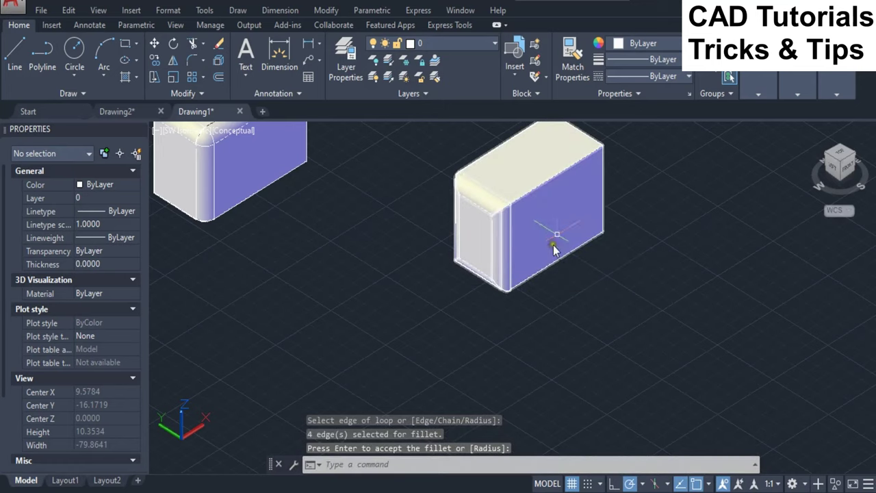
- Inspect the loop fillet on the third box and compare the rounded edges of all three boxes
{"action": "scroll", "coordinate": [558, 171], "scroll_direction": "up", "scroll_amount": 1}
{"action": "scroll", "coordinate": [541, 178], "scroll_direction": "down", "scroll_amount": 2}
{"action": "scroll", "coordinate": [525, 197], "scroll_direction": "up", "scroll_amount": 3}
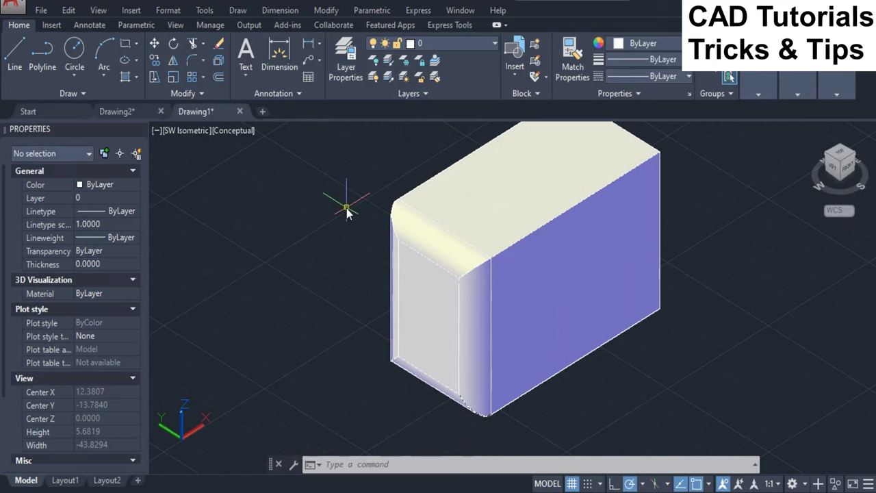
{"action": "scroll", "coordinate": [624, 284], "scroll_direction": "down", "scroll_amount": 1}
{"action": "scroll", "coordinate": [624, 285], "scroll_direction": "down", "scroll_amount": 5}
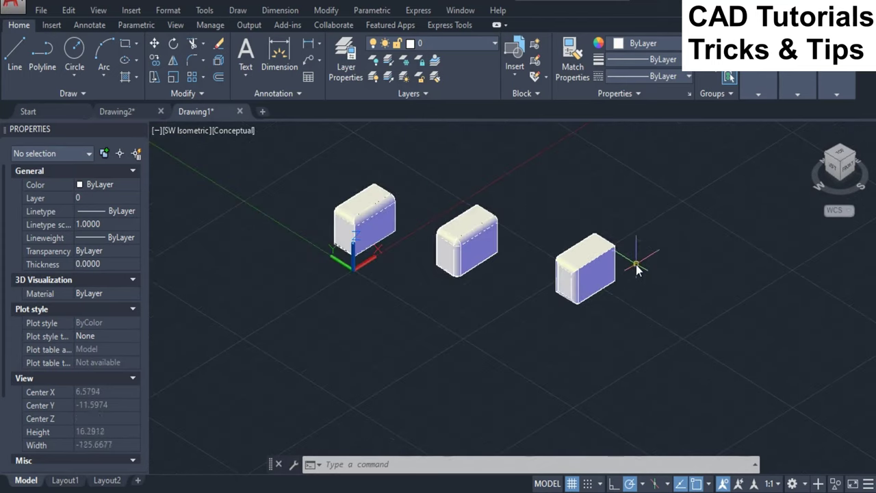
{"action": "scroll", "coordinate": [507, 196], "scroll_direction": "up", "scroll_amount": 3}
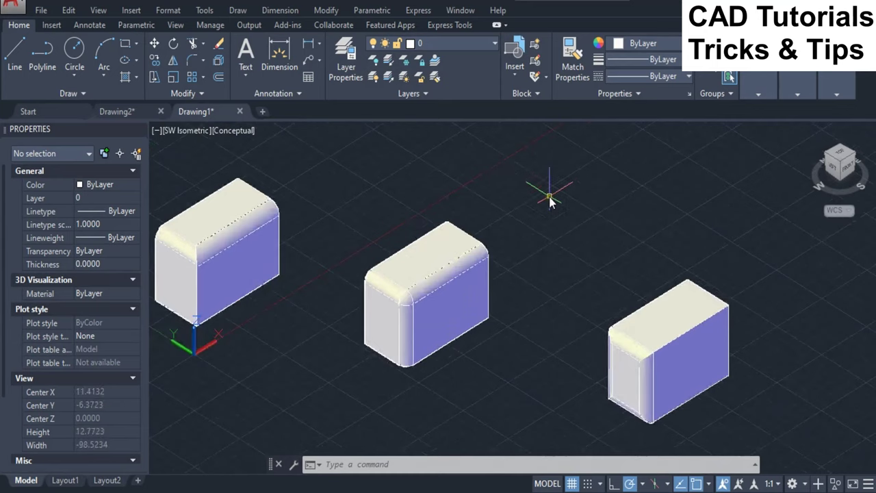